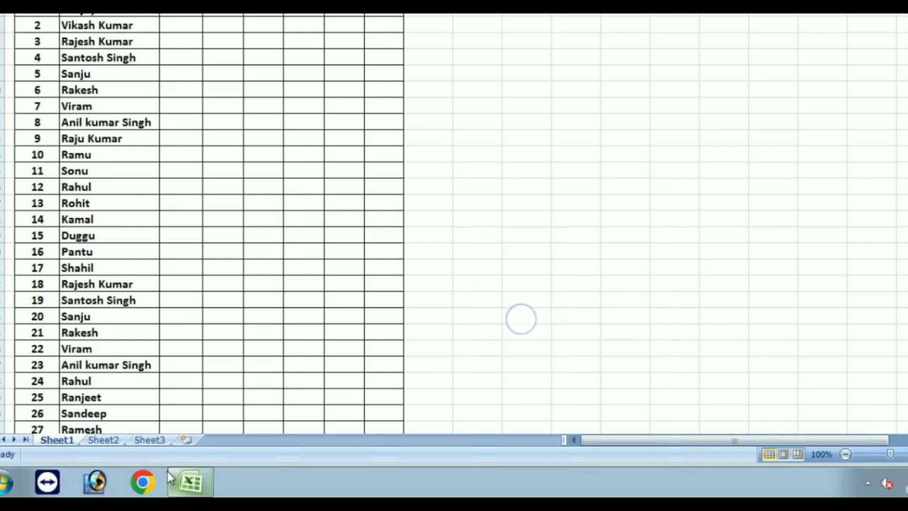
Switch to Chrome, open a browser profile, and create a blank spreadsheet in Google Sheets
{"action": "left_click", "coordinate": [145, 486]}
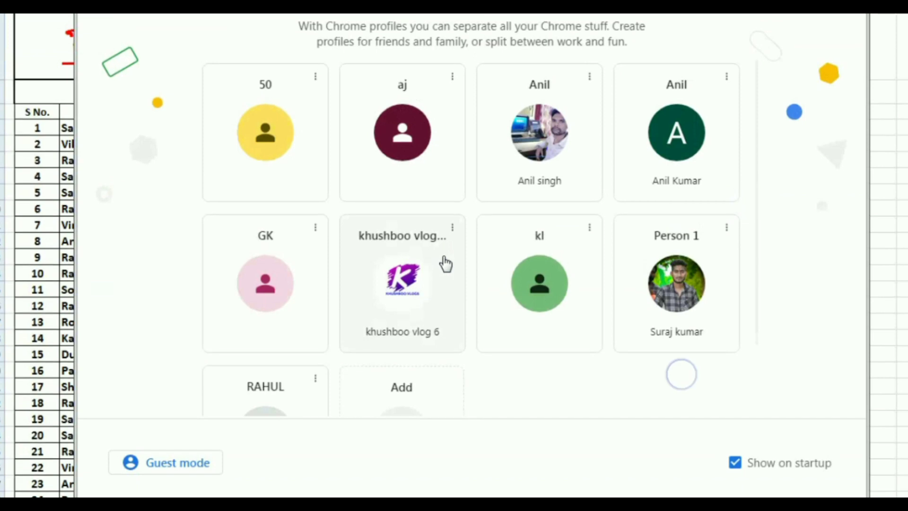
{"action": "left_click", "coordinate": [543, 176]}
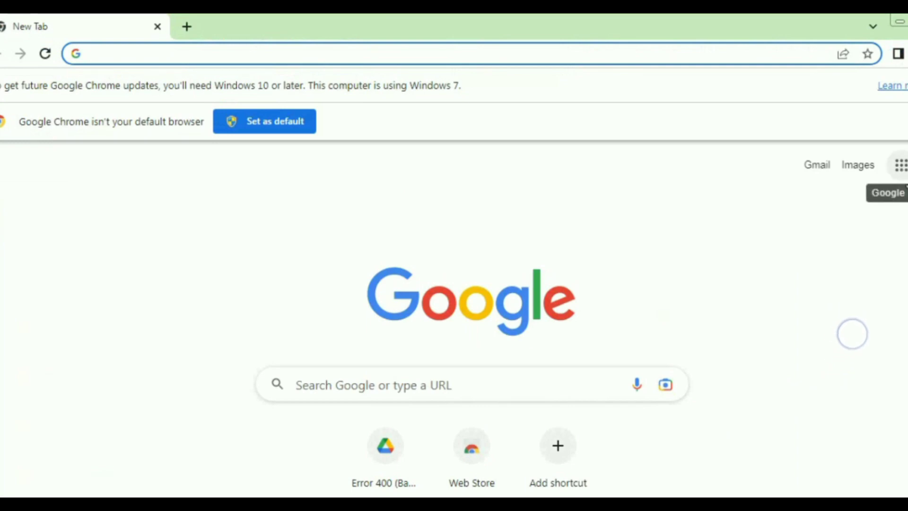
{"action": "left_click", "coordinate": [901, 168]}
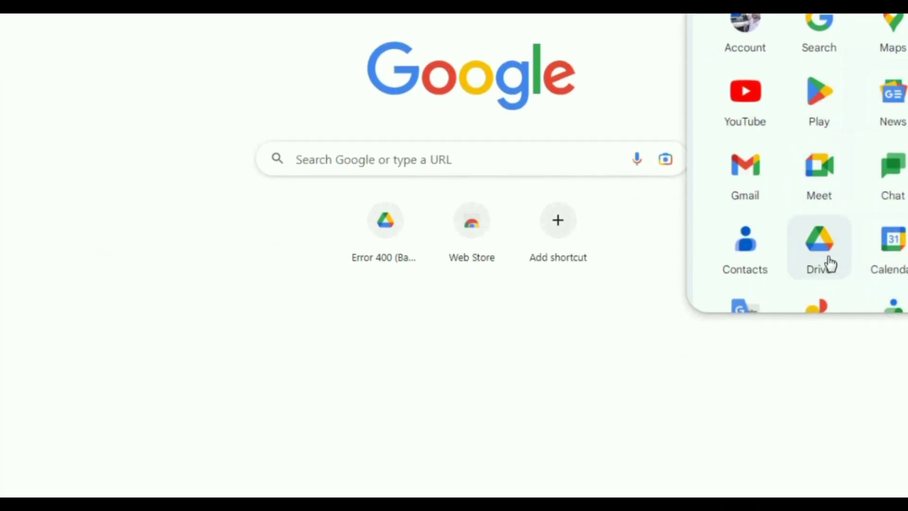
{"action": "scroll", "coordinate": [831, 264], "scroll_direction": "down", "scroll_amount": 6}
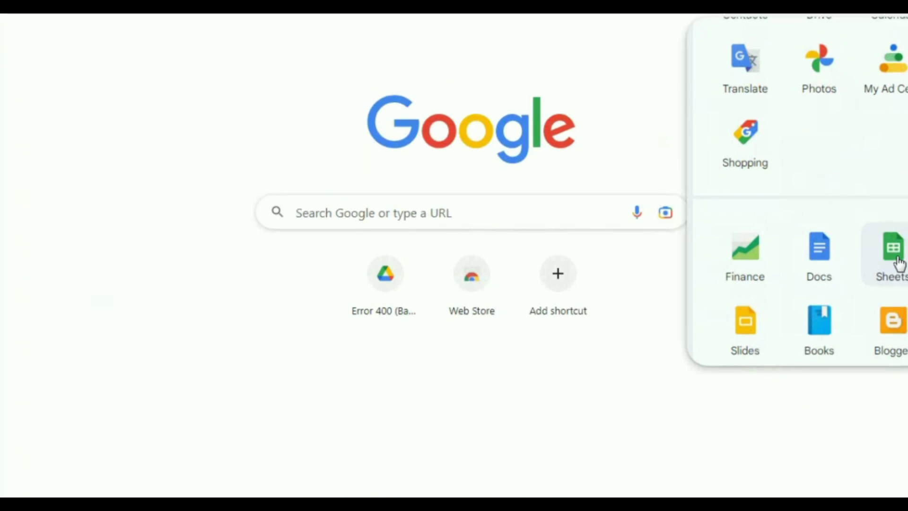
{"action": "left_click", "coordinate": [894, 251]}
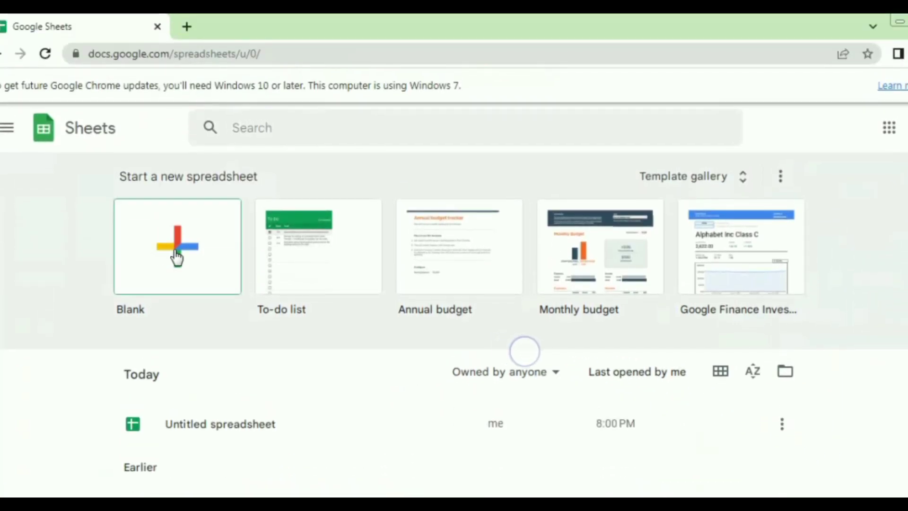
{"action": "left_click", "coordinate": [177, 255]}
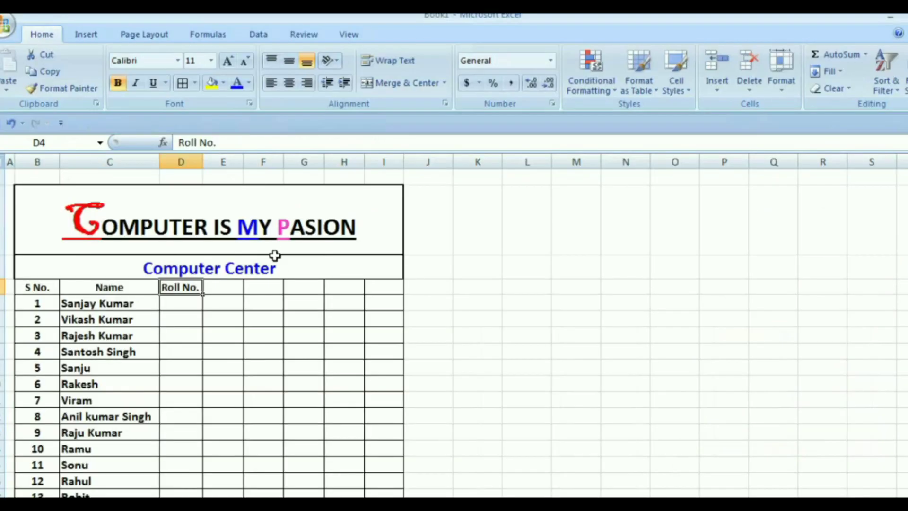
Copy the complete list of names under the Name heading in the Excel sheet, starting from cell C5
{"action": "scroll", "coordinate": [274, 256], "scroll_direction": "down", "scroll_amount": 6}
{"action": "scroll", "coordinate": [274, 255], "scroll_direction": "down", "scroll_amount": 5}
{"action": "scroll", "coordinate": [275, 255], "scroll_direction": "up", "scroll_amount": 11}
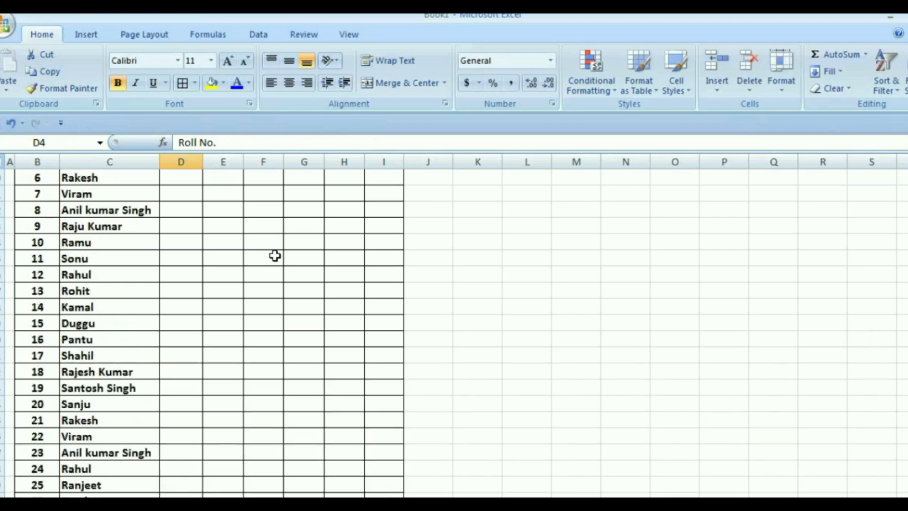
{"action": "key", "text": "Left"}
{"action": "key", "text": "Down"}
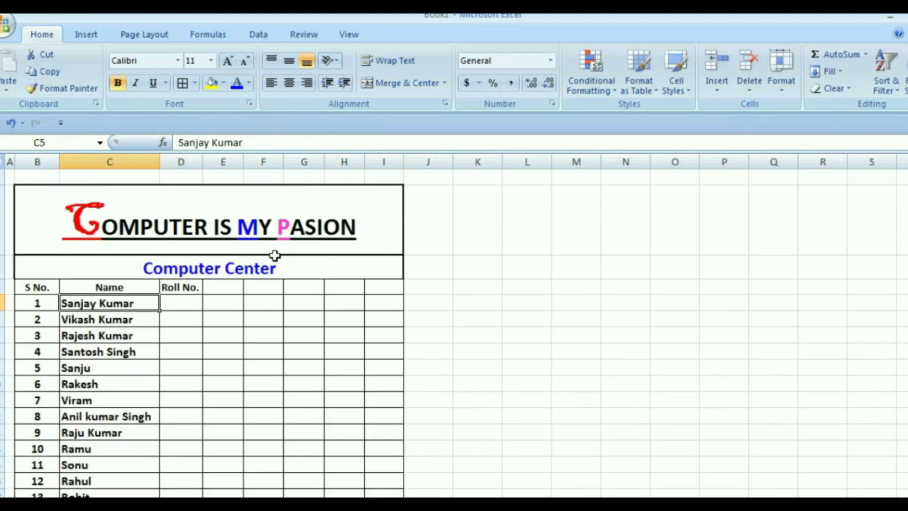
{"action": "key", "text": "shift+Down"}
{"action": "key", "text": "shift+Down"}
{"action": "key", "text": "shift+Down"}
{"action": "key", "text": "shift+Down"}
{"action": "key", "text": "shift+Down"}
{"action": "key", "text": "shift+Down"}
{"action": "key", "text": "shift+Down"}
{"action": "key", "text": "shift+Down"}
{"action": "key", "text": "shift+Down"}
{"action": "key", "text": "shift+Down"}
{"action": "key", "text": "shift+Down"}
{"action": "key", "text": "shift+Down"}
{"action": "key", "text": "shift+Down"}
{"action": "key", "text": "shift+Down"}
{"action": "key", "text": "shift+Down"}
{"action": "key", "text": "shift+Down"}
{"action": "key", "text": "shift+Down"}
{"action": "key", "text": "shift+Down"}
{"action": "key", "text": "shift+Down"}
{"action": "key", "text": "shift+Down"}
{"action": "scroll", "coordinate": [275, 255], "scroll_direction": "down", "scroll_amount": 4}
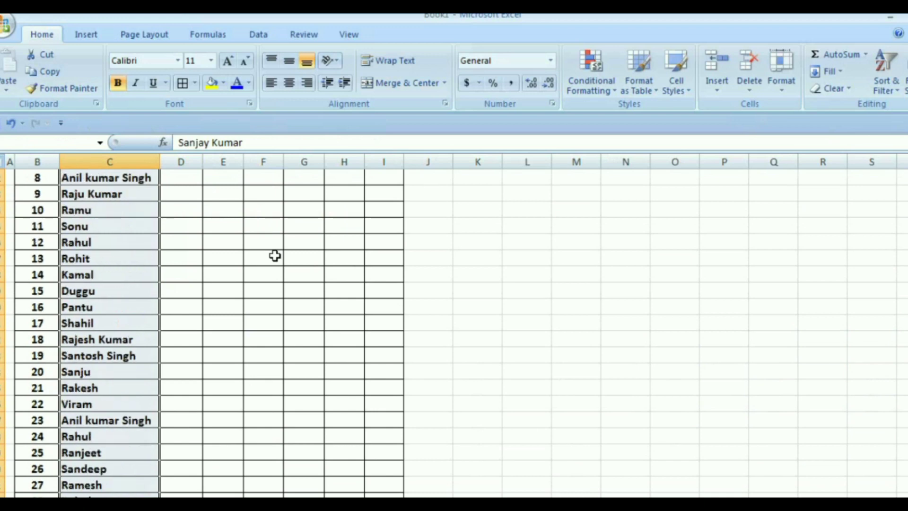
{"action": "scroll", "coordinate": [275, 256], "scroll_direction": "up", "scroll_amount": 4}
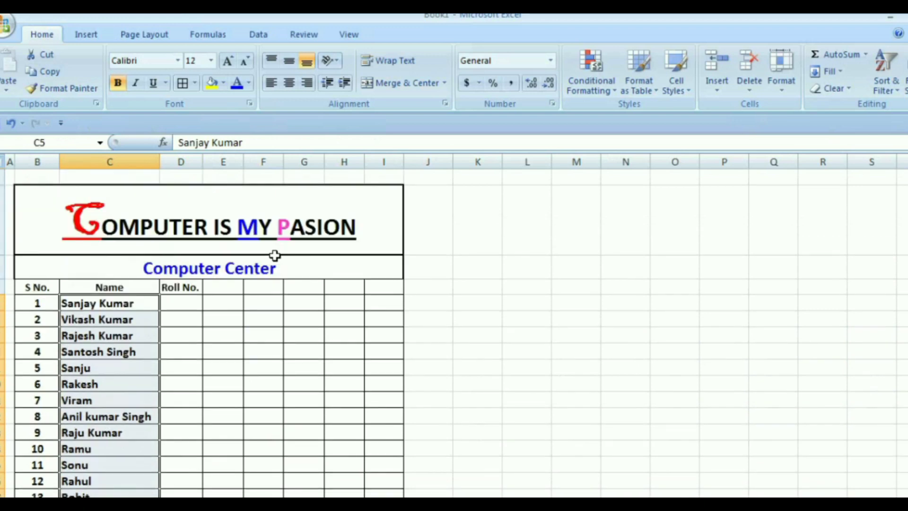
{"action": "key", "text": "shift+F10"}
{"action": "key", "text": "Down"}
{"action": "key", "text": "Down"}
{"action": "key", "text": "Down"}
{"action": "key", "text": "Down"}
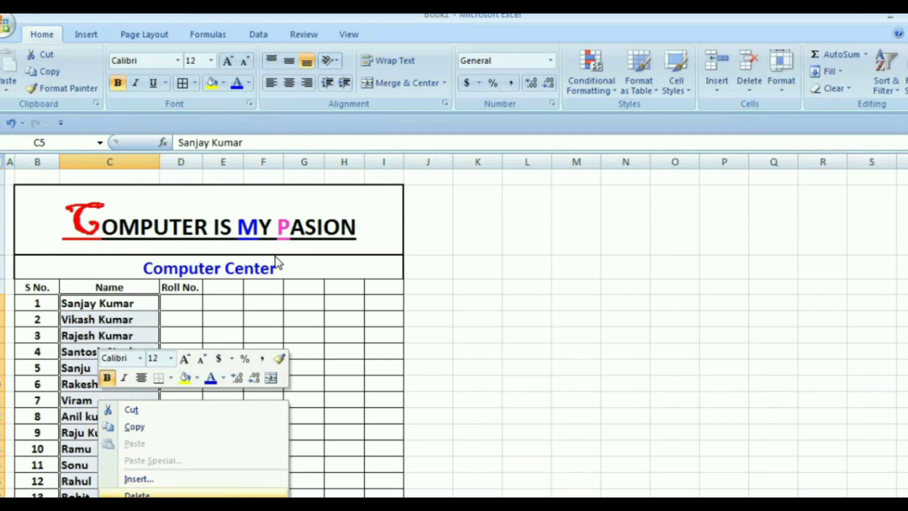
{"action": "key", "text": "Up"}
{"action": "key", "text": "Up"}
{"action": "key", "text": "Return"}
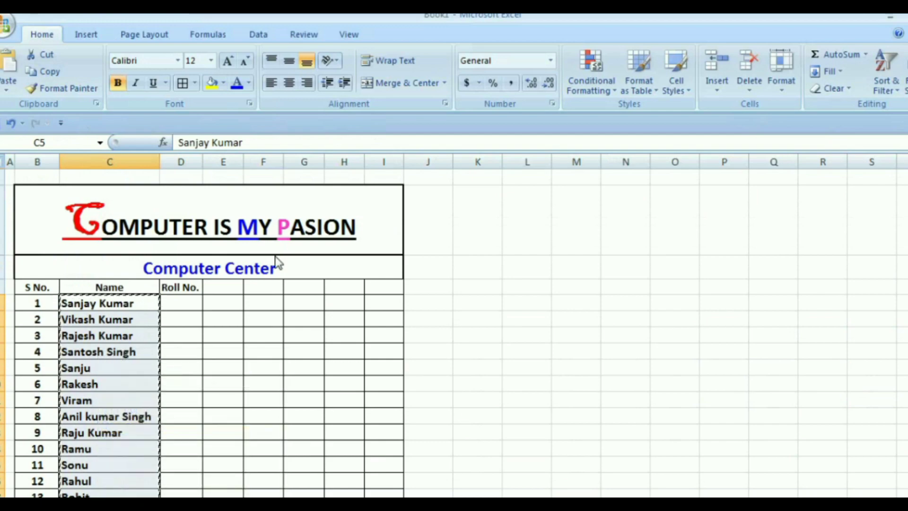
Switch to the blank Google Sheets spreadsheet and paste the copied names into column A starting at A1
{"action": "key", "text": "alt+Tab"}
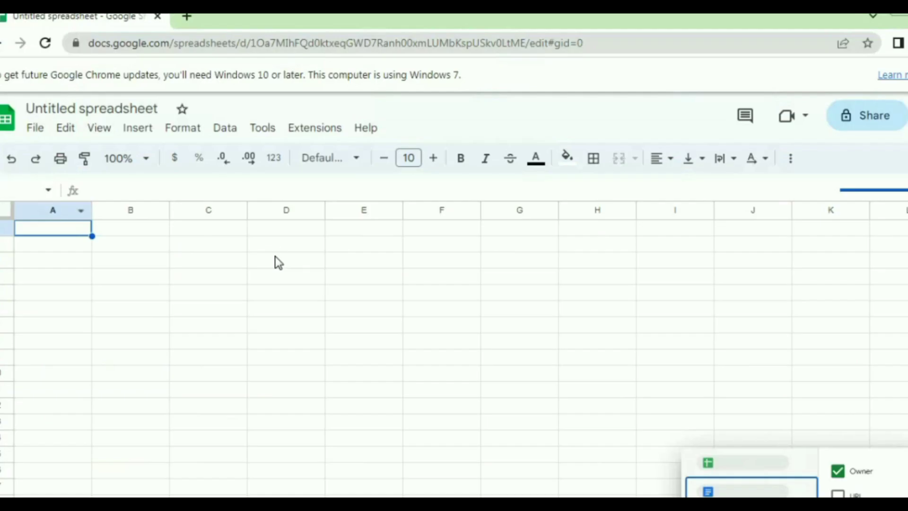
{"action": "key", "text": "shift+F10"}
{"action": "key", "text": "Down"}
{"action": "key", "text": "Down"}
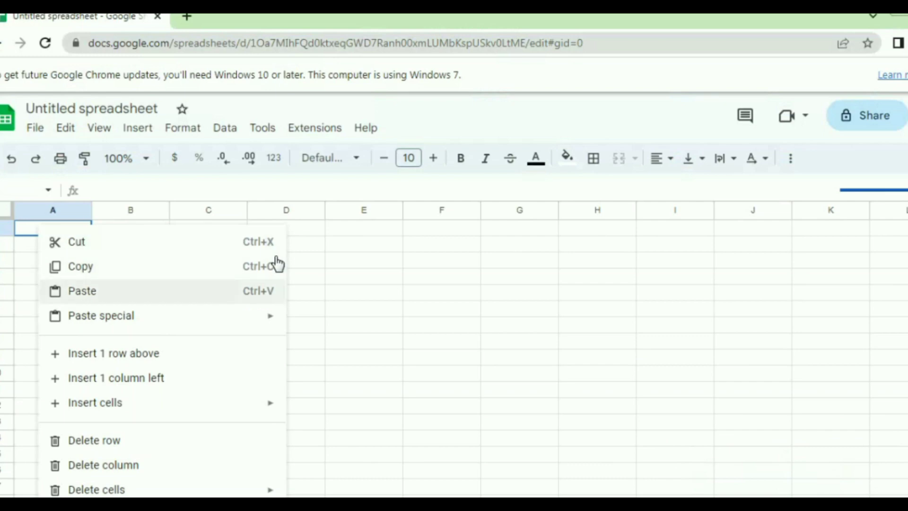
{"action": "key", "text": "Return"}
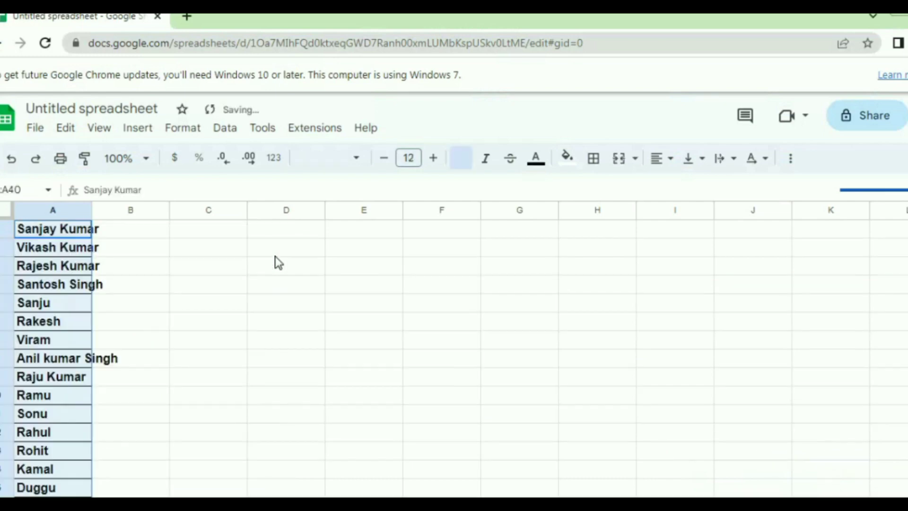
Widen column A so the longest pasted name fits within it
{"action": "left_click", "coordinate": [131, 340]}
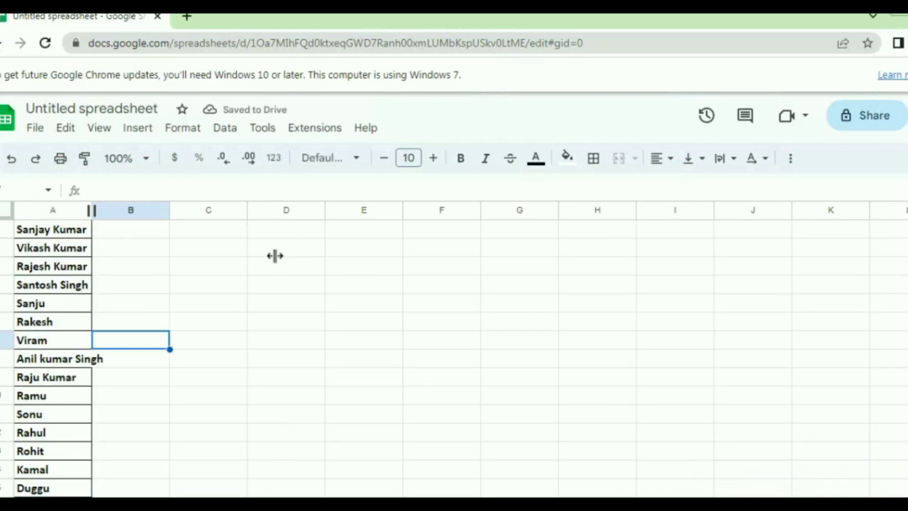
{"action": "left_click_drag", "start_coordinate": [92, 210], "coordinate": [136, 211]}
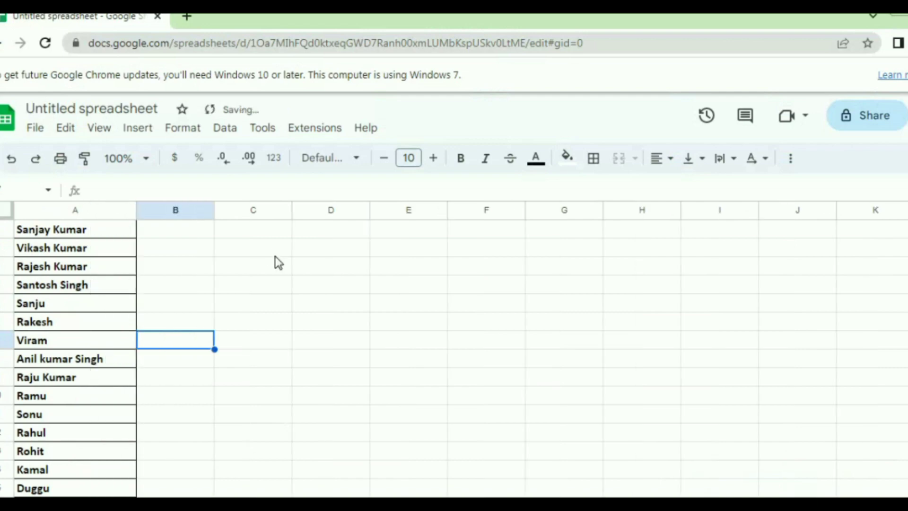
{"action": "left_click", "coordinate": [175, 451]}
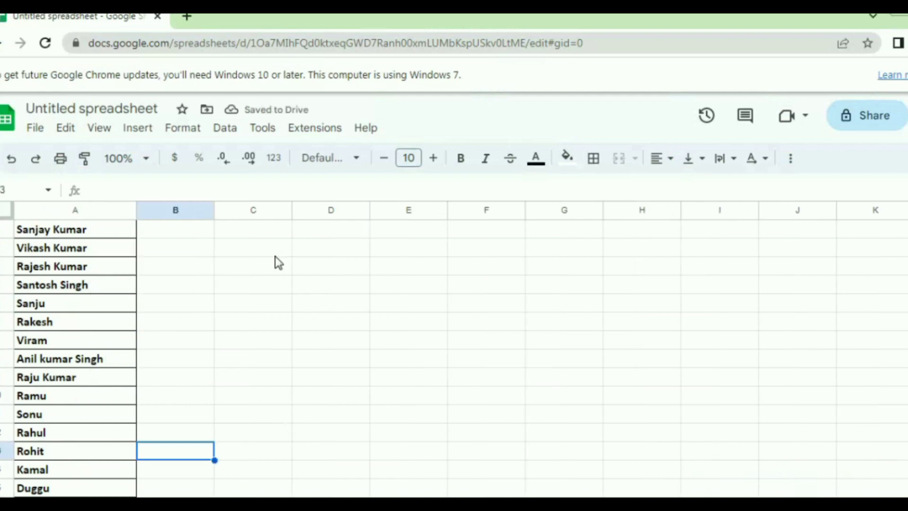
Enter the formula =GOOGLETRANSLATE(A1,"en","hi") in cell B1 to translate the first name from English to Hindi
{"action": "key", "text": "ctrl+Up"}
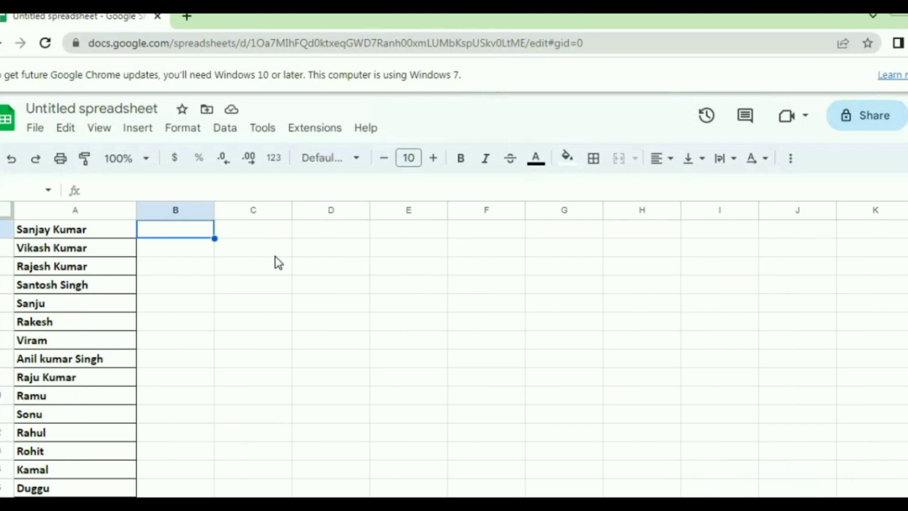
{"action": "type", "text": "="}
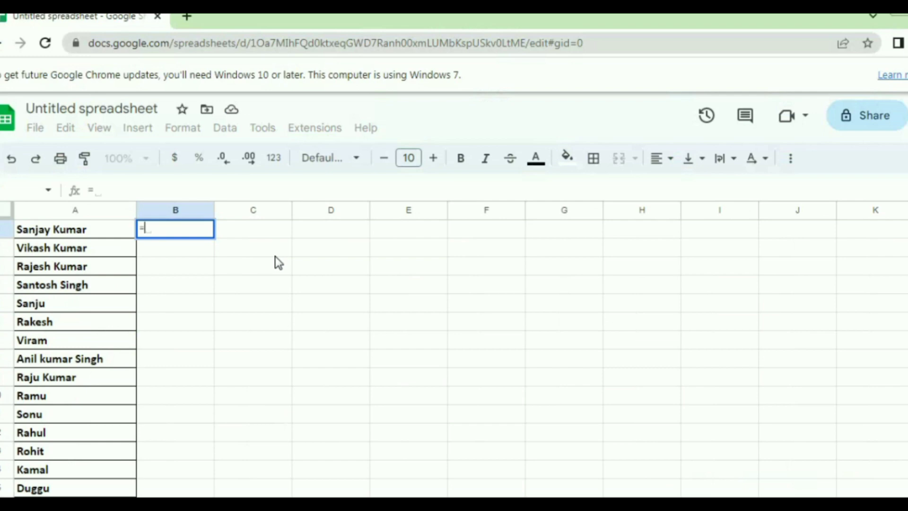
{"action": "type", "text": " g"}
{"action": "type", "text": "ogle"}
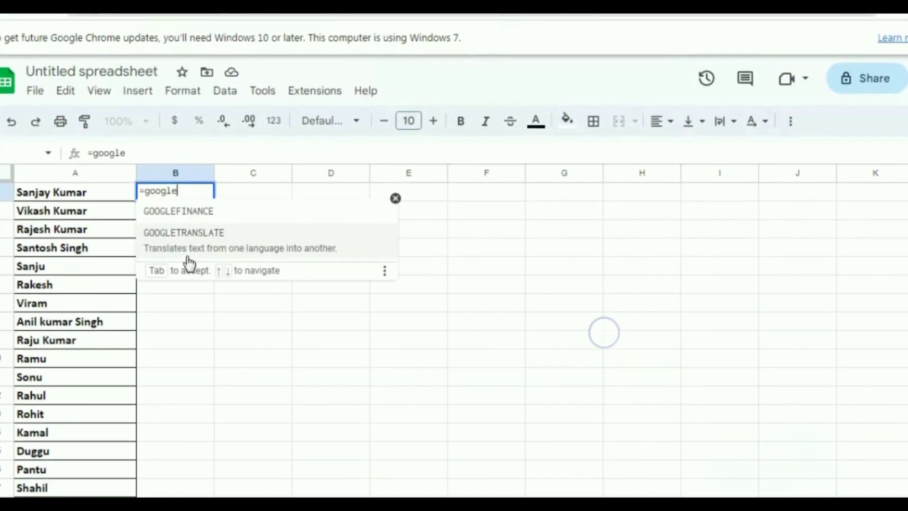
{"action": "left_click", "coordinate": [185, 220]}
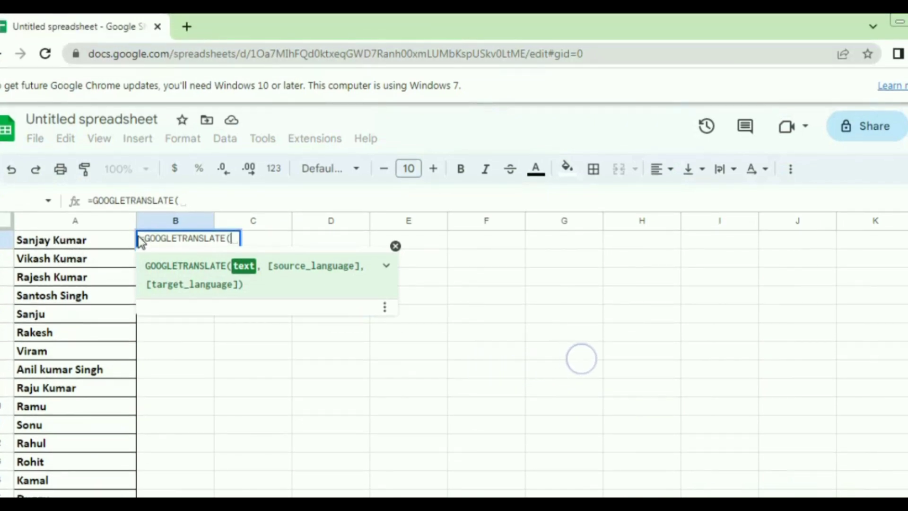
{"action": "left_click", "coordinate": [67, 241]}
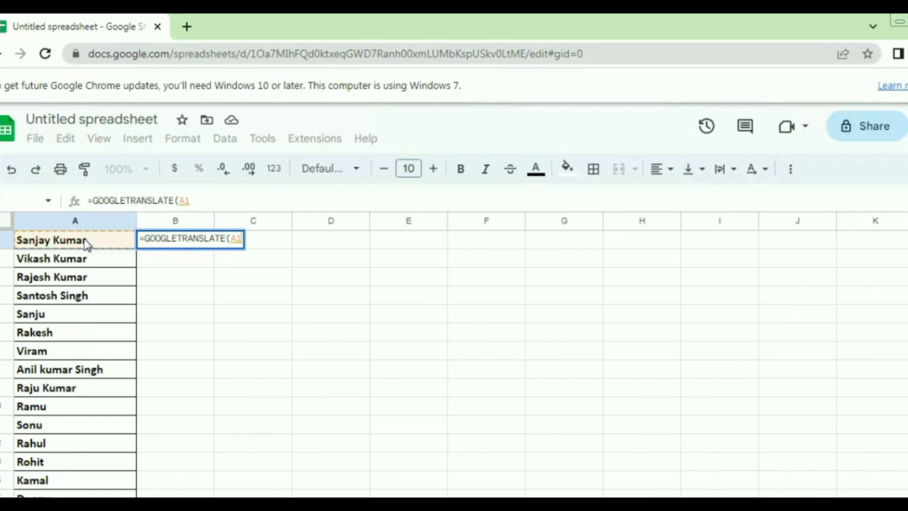
{"action": "type", "text": ","}
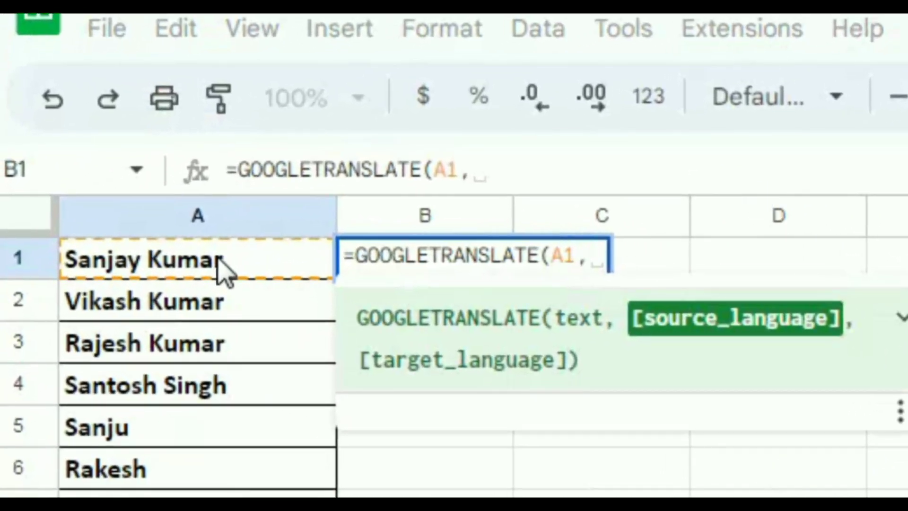
{"action": "type", "text": "\""}
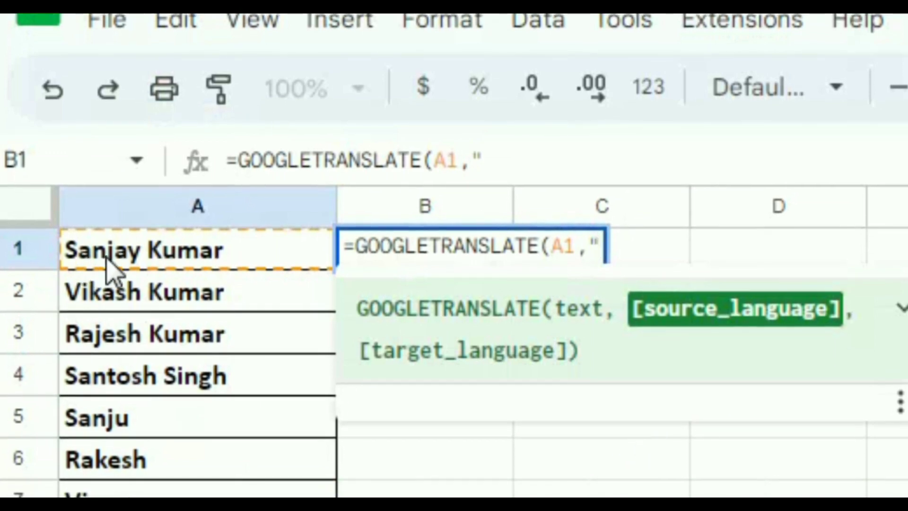
{"action": "type", "text": "en"}
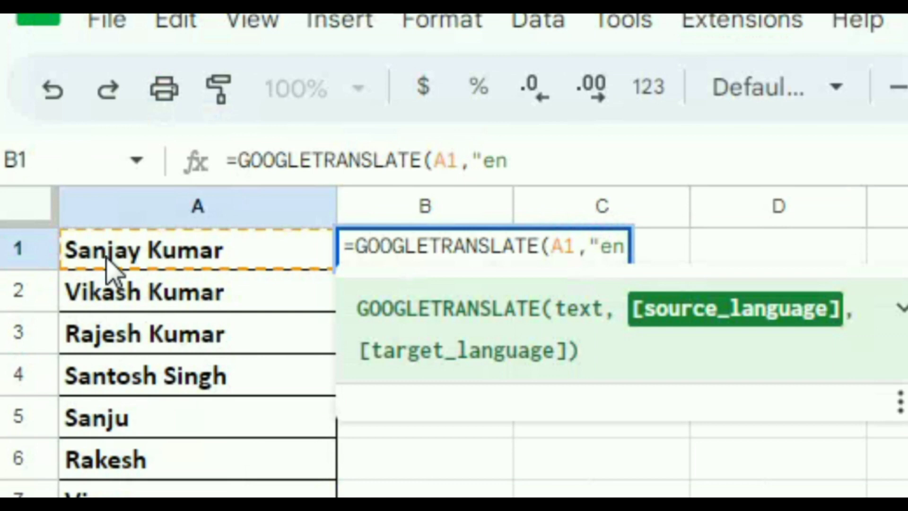
{"action": "type", "text": "\""}
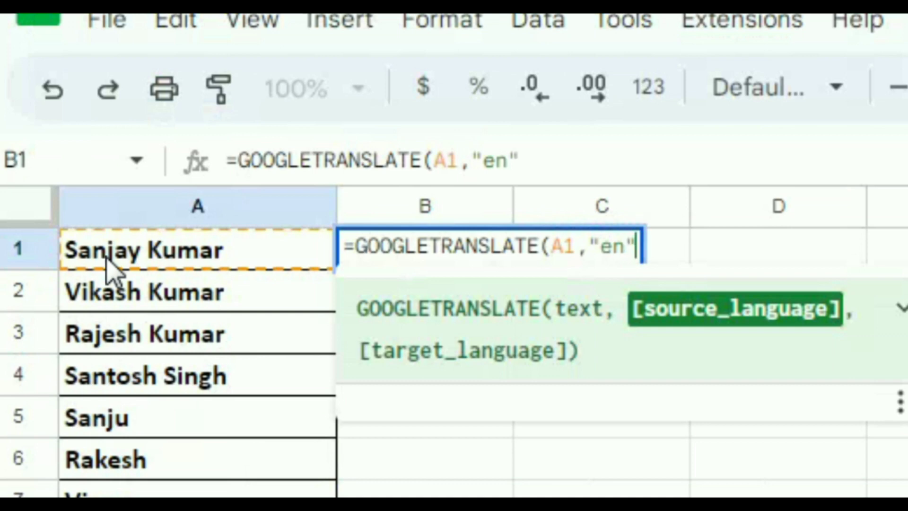
{"action": "type", "text": ",\""}
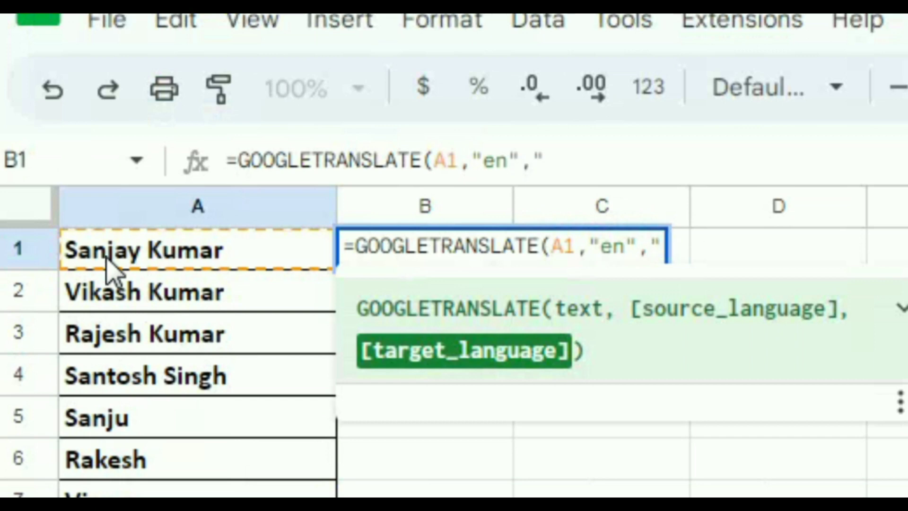
{"action": "type", "text": "hi"}
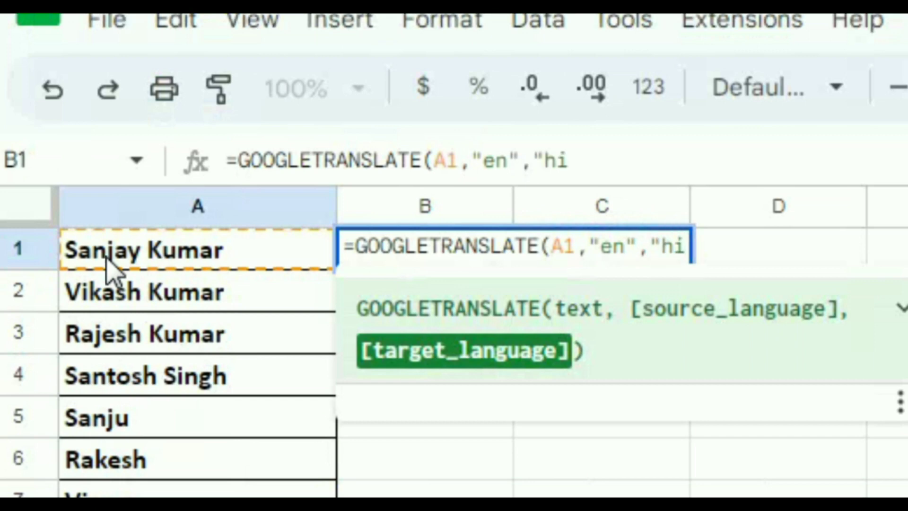
{"action": "type", "text": "\""}
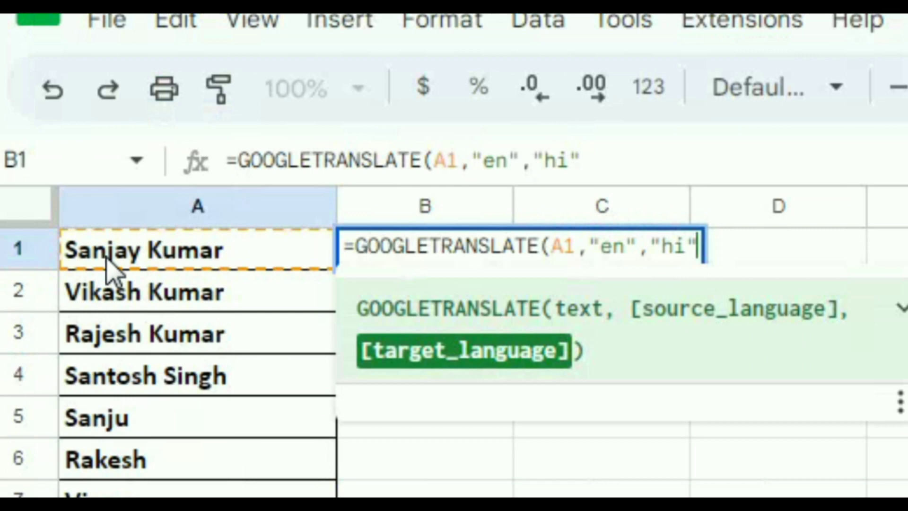
{"action": "type", "text": ")"}
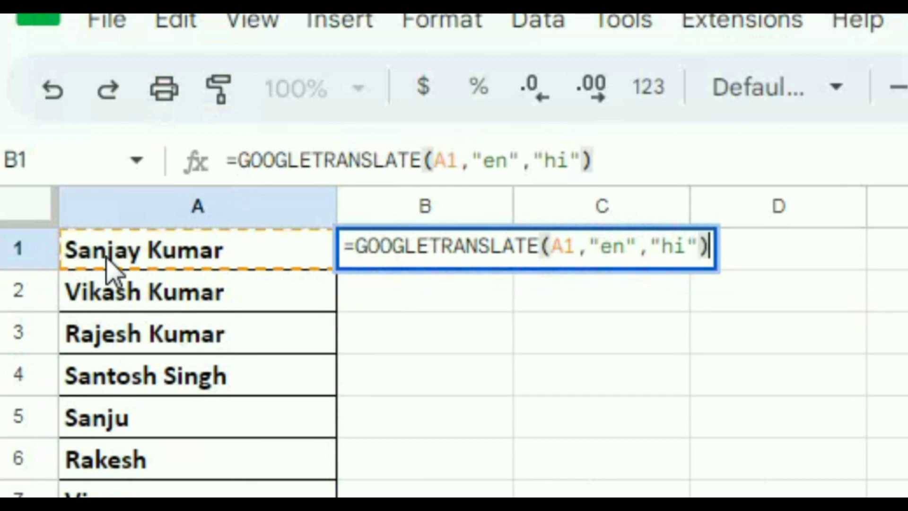
{"action": "key", "text": "Return"}
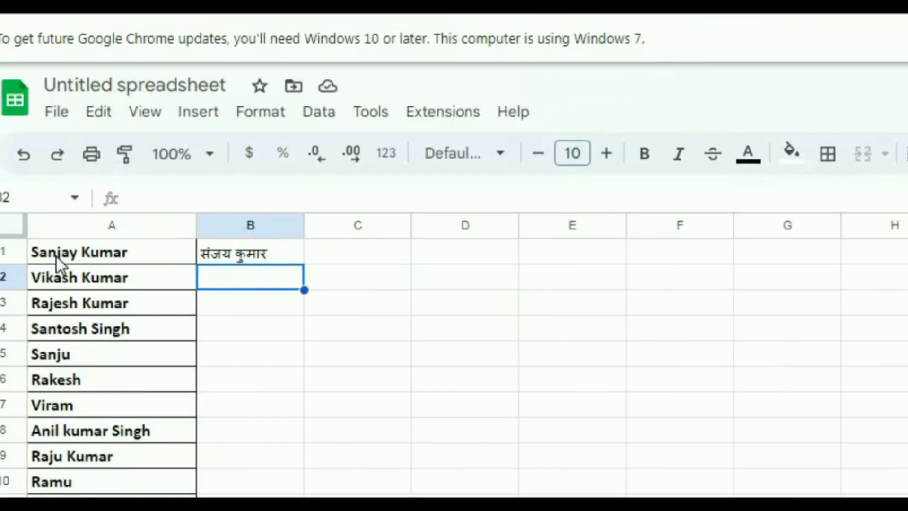
Fill the GOOGLETRANSLATE formula from B1 down through B40 so every name in column A gets a Hindi translation
{"action": "key", "text": "Up"}
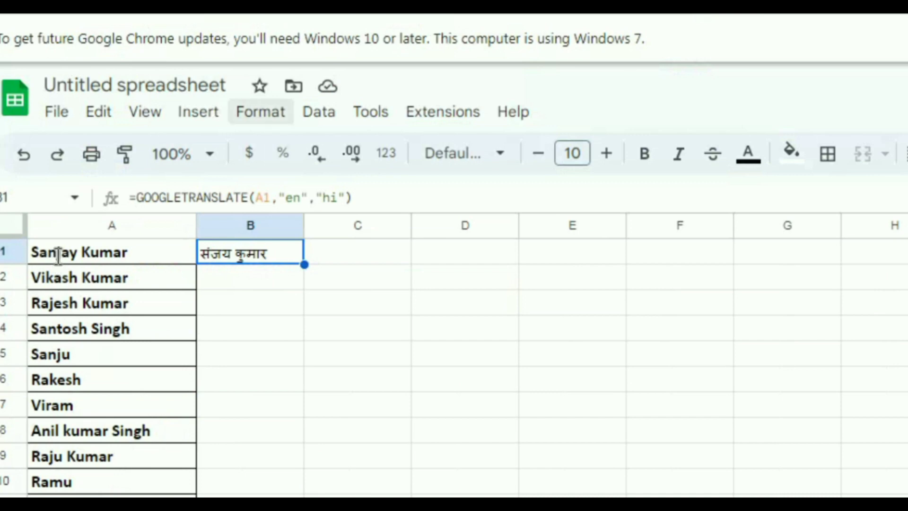
{"action": "left_click_drag", "start_coordinate": [304, 265], "coordinate": [303, 282]}
{"action": "left_click", "coordinate": [264, 278]}
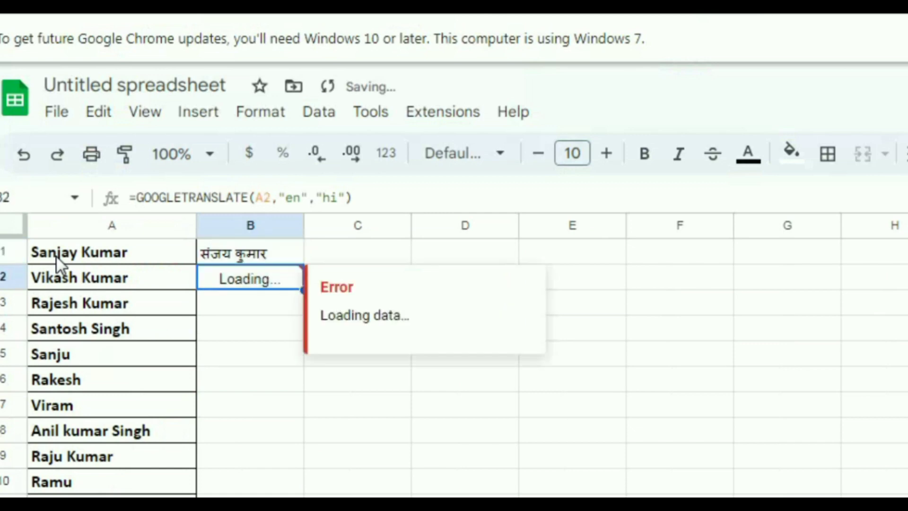
{"action": "key", "text": "shift+Down"}
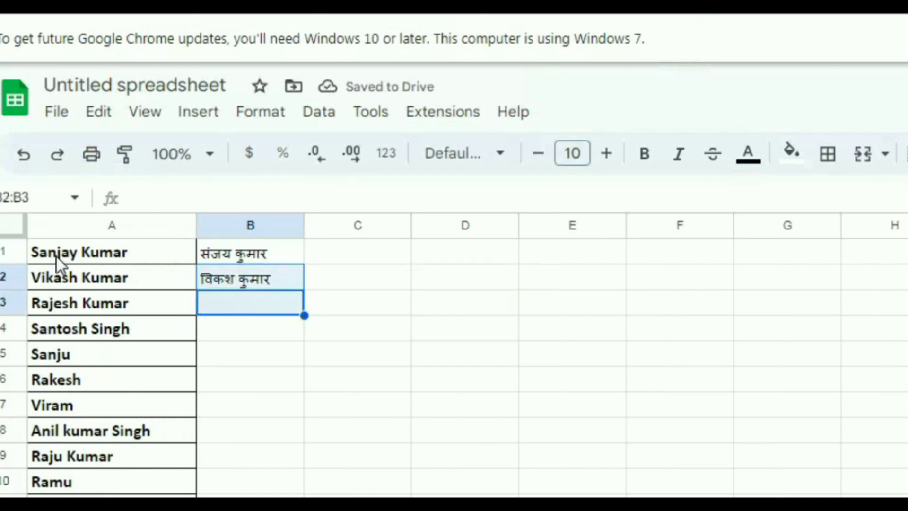
{"action": "key", "text": "Up"}
{"action": "left_click_drag", "start_coordinate": [304, 264], "coordinate": [303, 496]}
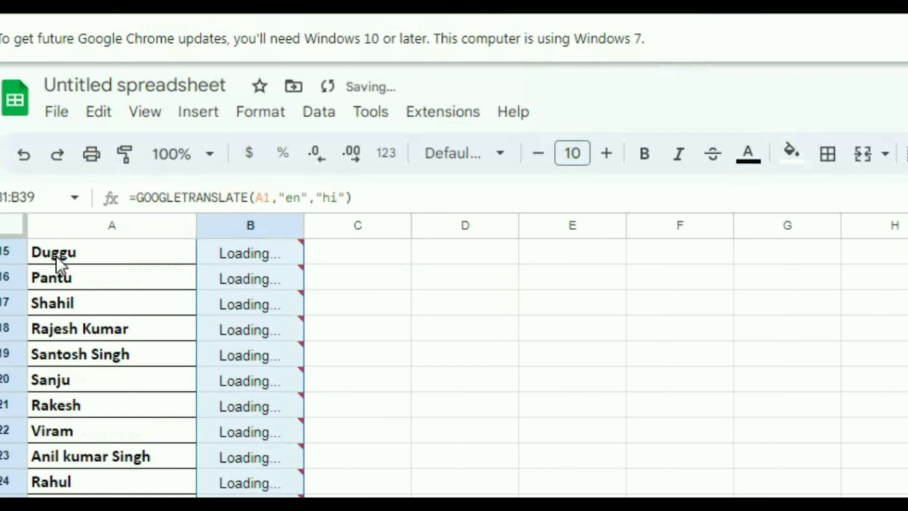
{"action": "left_click", "coordinate": [293, 496]}
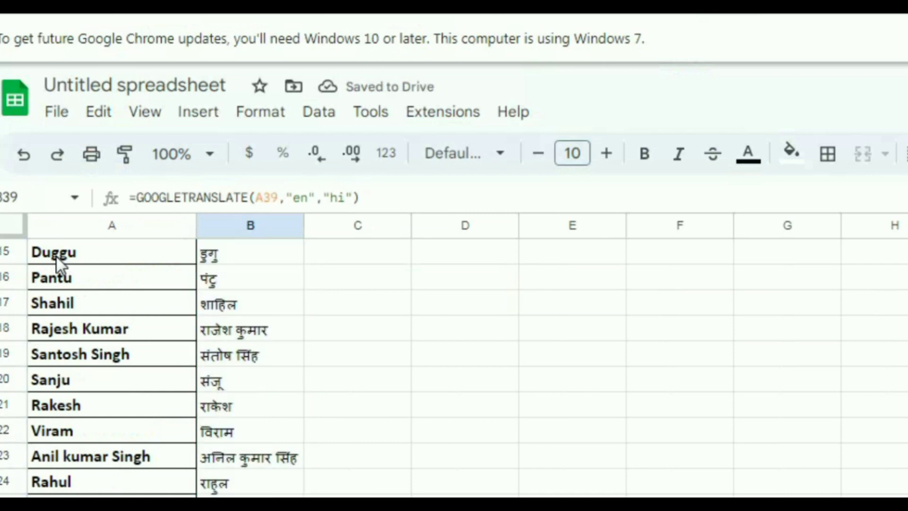
{"action": "double_click", "coordinate": [56, 255]}
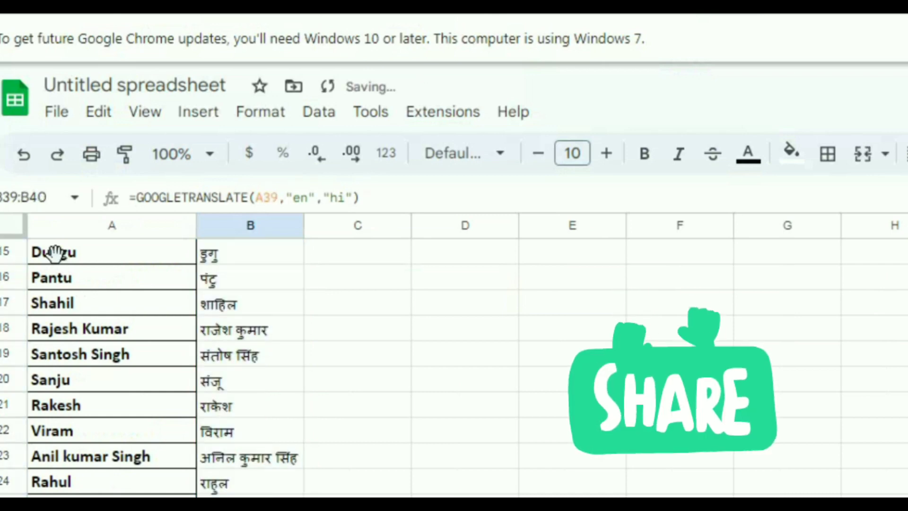
Check the translated names in column B against column A and copy the whole Hindi list in B1:B40
{"action": "scroll", "coordinate": [56, 256], "scroll_direction": "up", "scroll_amount": 3}
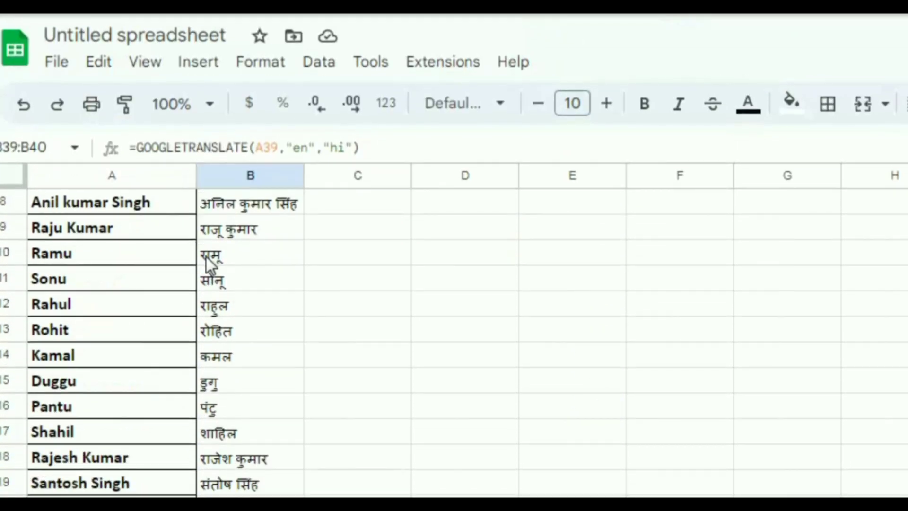
{"action": "scroll", "coordinate": [205, 257], "scroll_direction": "up", "scroll_amount": 3}
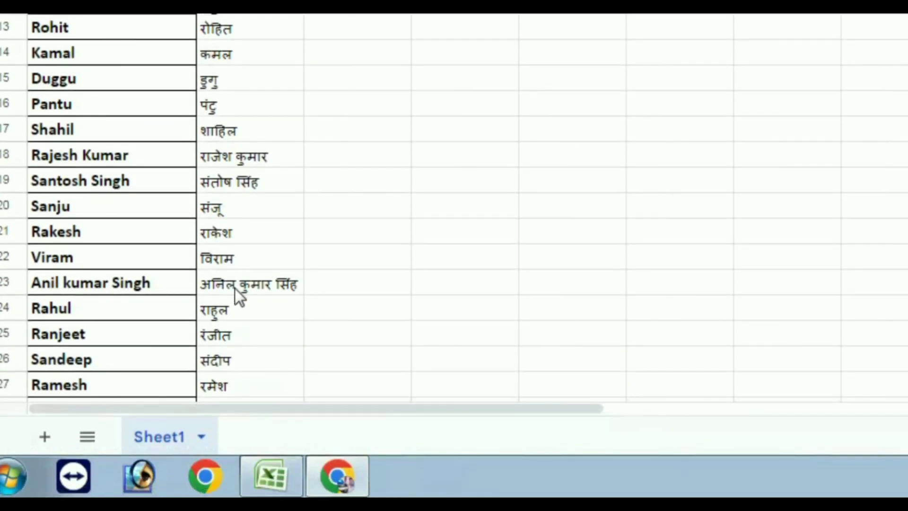
{"action": "scroll", "coordinate": [234, 289], "scroll_direction": "down", "scroll_amount": 5}
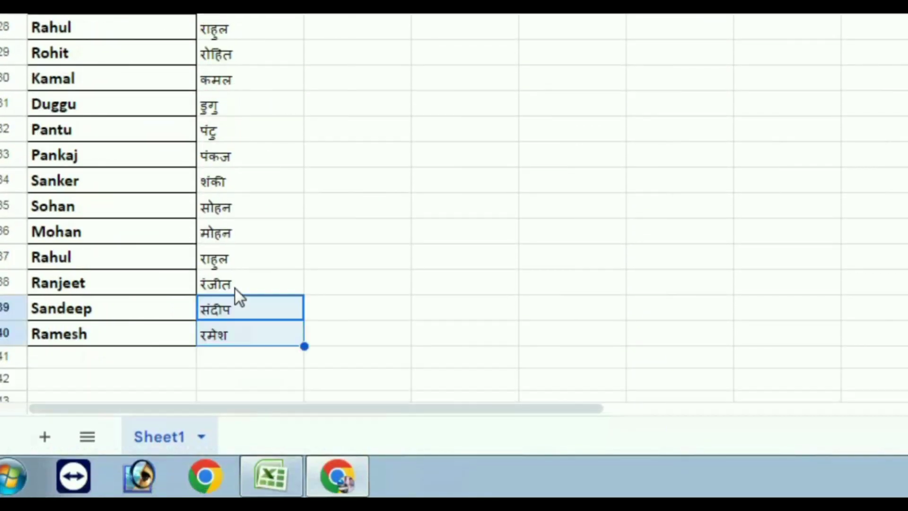
{"action": "scroll", "coordinate": [234, 288], "scroll_direction": "up", "scroll_amount": 5}
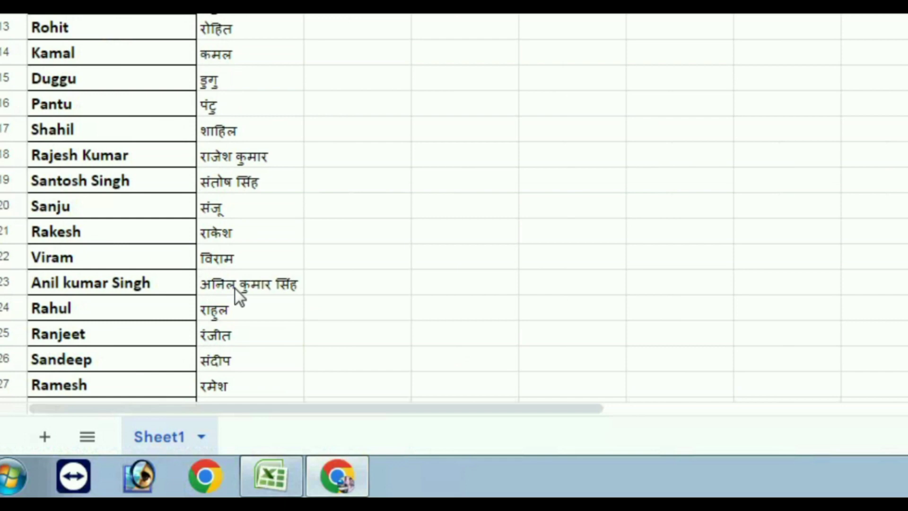
{"action": "key", "text": "shift+Down"}
{"action": "key", "text": "shift+Down"}
{"action": "key", "text": "shift+Down"}
{"action": "key", "text": "shift+Down"}
{"action": "key", "text": "shift+Down"}
{"action": "key", "text": "shift+Down"}
{"action": "key", "text": "shift+Down"}
{"action": "key", "text": "shift+Down"}
{"action": "key", "text": "shift+Down"}
{"action": "key", "text": "shift+Down"}
{"action": "key", "text": "shift+Down"}
{"action": "key", "text": "shift+Down"}
{"action": "key", "text": "shift+Down"}
{"action": "key", "text": "shift+Down"}
{"action": "key", "text": "shift+Down"}
{"action": "key", "text": "shift+Down"}
{"action": "key", "text": "shift+Down"}
{"action": "key", "text": "shift+Down"}
{"action": "key", "text": "shift+Down"}
{"action": "key", "text": "shift+Down"}
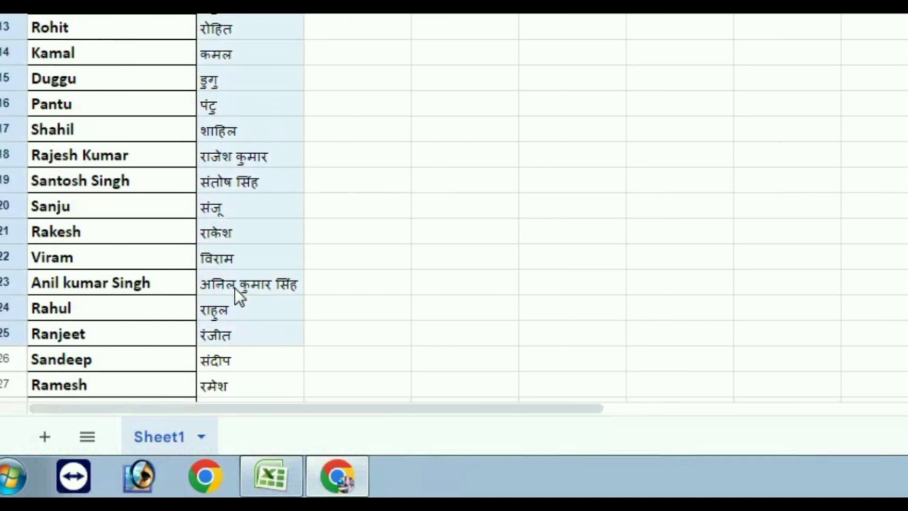
{"action": "key", "text": "shift+Down"}
{"action": "key", "text": "shift+Down"}
{"action": "key", "text": "shift+Down"}
{"action": "key", "text": "shift+Down"}
{"action": "key", "text": "shift+Down"}
{"action": "key", "text": "shift+Down"}
{"action": "key", "text": "shift+Down"}
{"action": "key", "text": "shift+Down"}
{"action": "key", "text": "shift+Down"}
{"action": "key", "text": "shift+Up"}
{"action": "key", "text": "shift+Up"}
{"action": "key", "text": "shift+Up"}
{"action": "key", "text": "shift+Up"}
{"action": "key", "text": "shift+Up"}
{"action": "key", "text": "shift+Up"}
{"action": "key", "text": "shift+Up"}
{"action": "key", "text": "shift+Up"}
{"action": "key", "text": "shift+Up"}
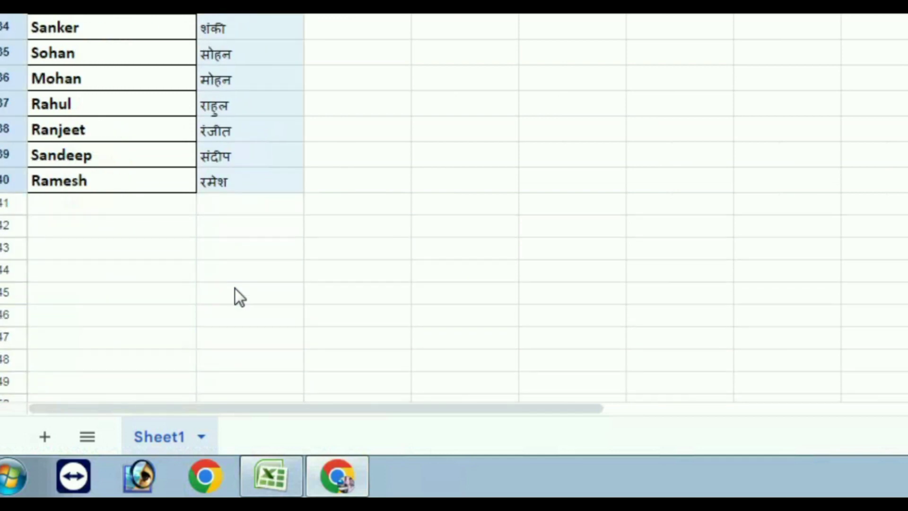
{"action": "scroll", "coordinate": [235, 289], "scroll_direction": "up", "scroll_amount": 5}
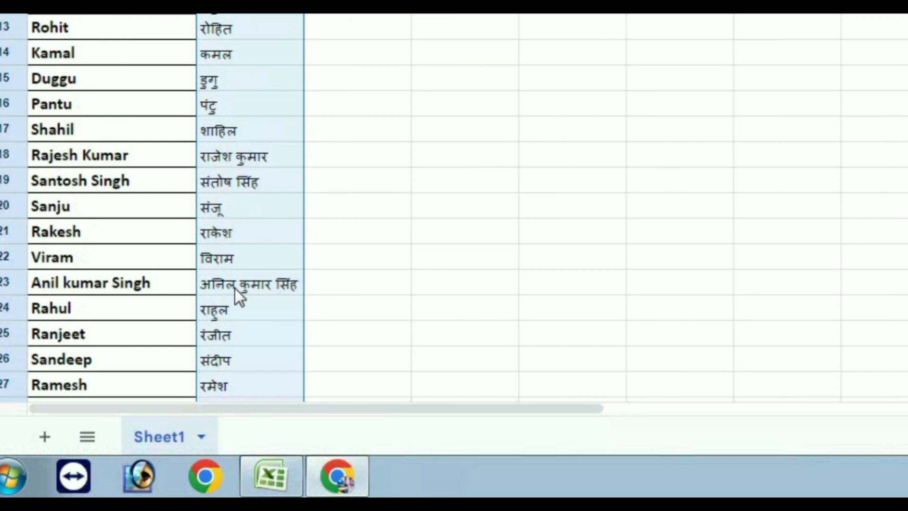
{"action": "right_click", "coordinate": [235, 289]}
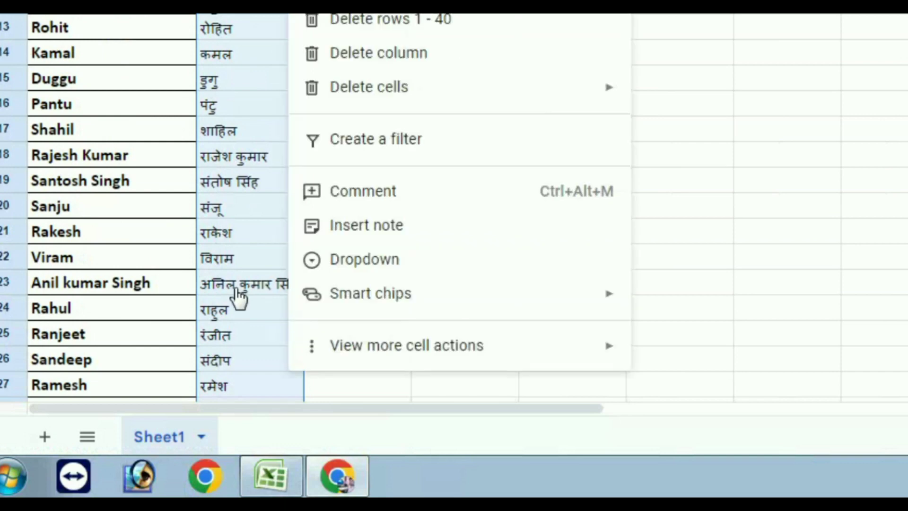
{"action": "key", "text": "ctrl+c"}
Switch to the Excel workbook and widen column G to make room for the Hindi names
{"action": "key", "text": "alt+Tab"}
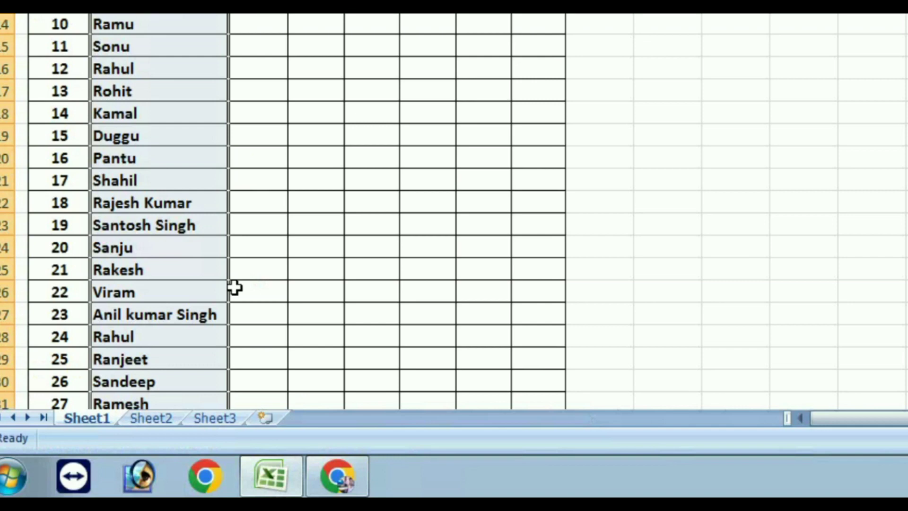
{"action": "left_click", "coordinate": [235, 288]}
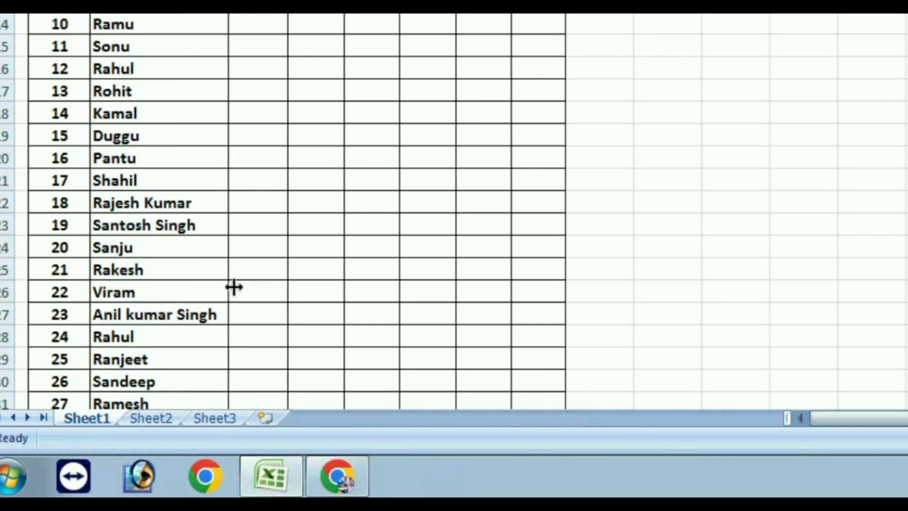
{"action": "left_click_drag", "start_coordinate": [456, 14], "coordinate": [528, 15]}
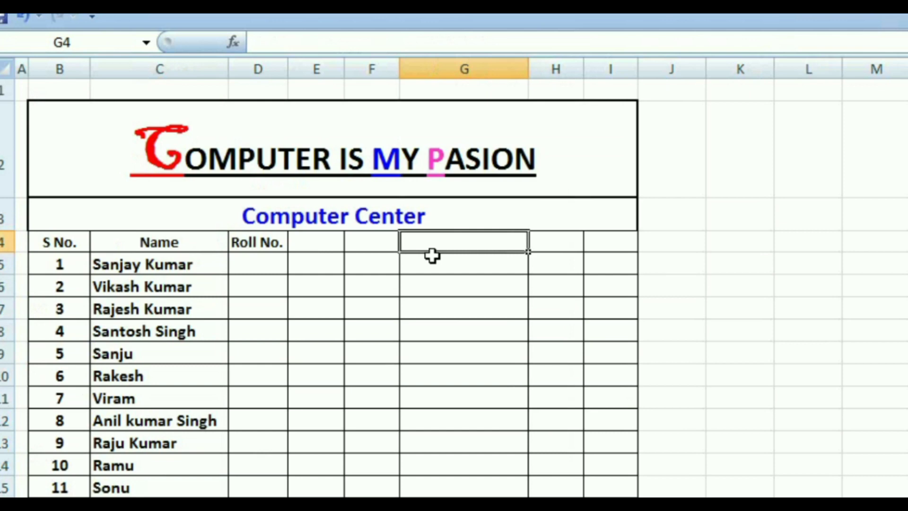
Enter the heading NAME in cell G4 of the table's header row
{"action": "type", "text": "n"}
{"action": "key", "text": "BackSpace"}
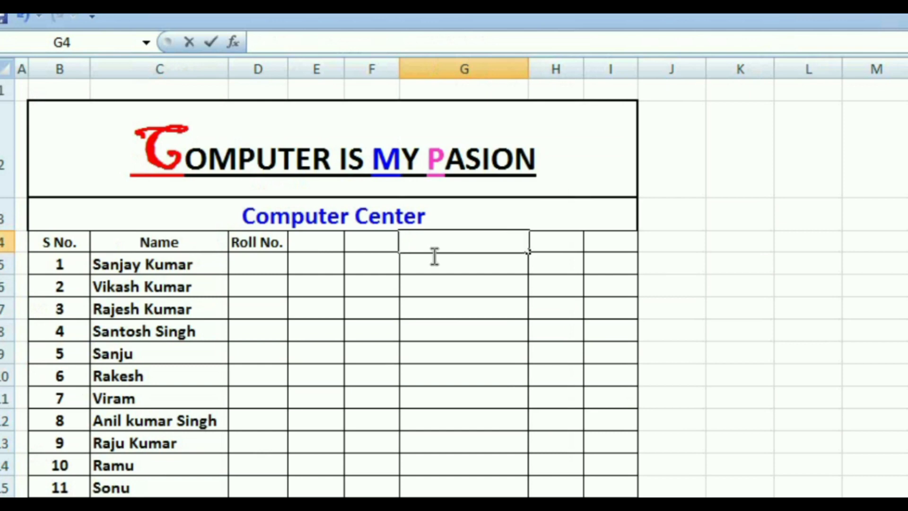
{"action": "type", "text": "NAME"}
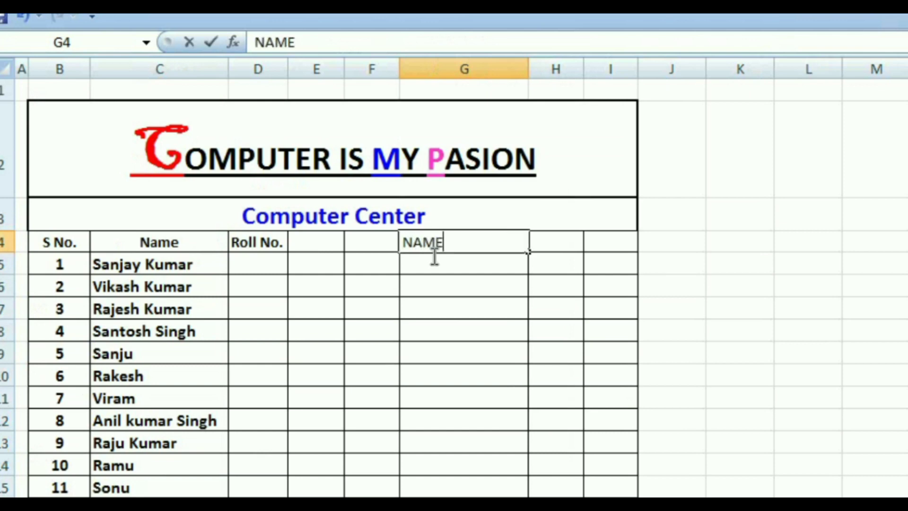
{"action": "key", "text": "Down"}
{"action": "key", "text": "Down"}
{"action": "key", "text": "Down"}
{"action": "left_click", "coordinate": [432, 253]}
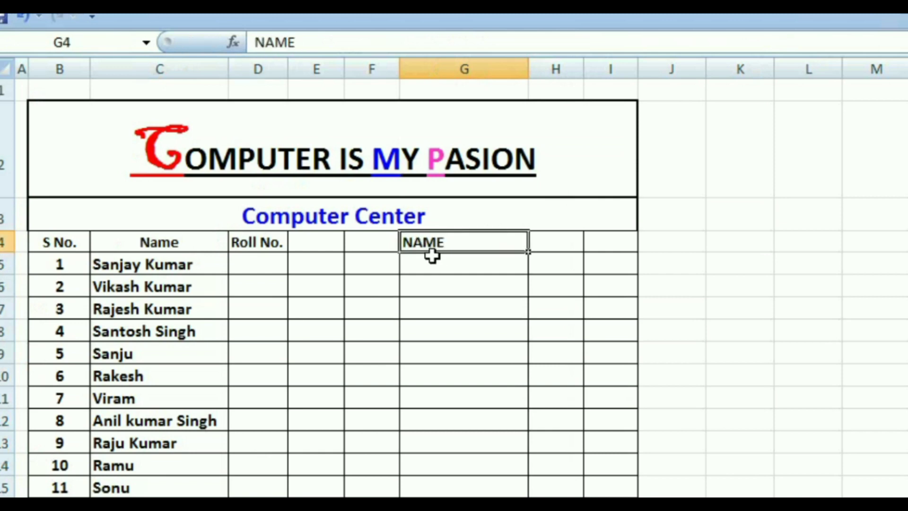
Paste the copied Hindi names into column G starting at G5 and check them against the English names
{"action": "left_click", "coordinate": [432, 256]}
{"action": "right_click", "coordinate": [432, 256]}
{"action": "key", "text": "Down"}
{"action": "key", "text": "Down"}
{"action": "key", "text": "Down"}
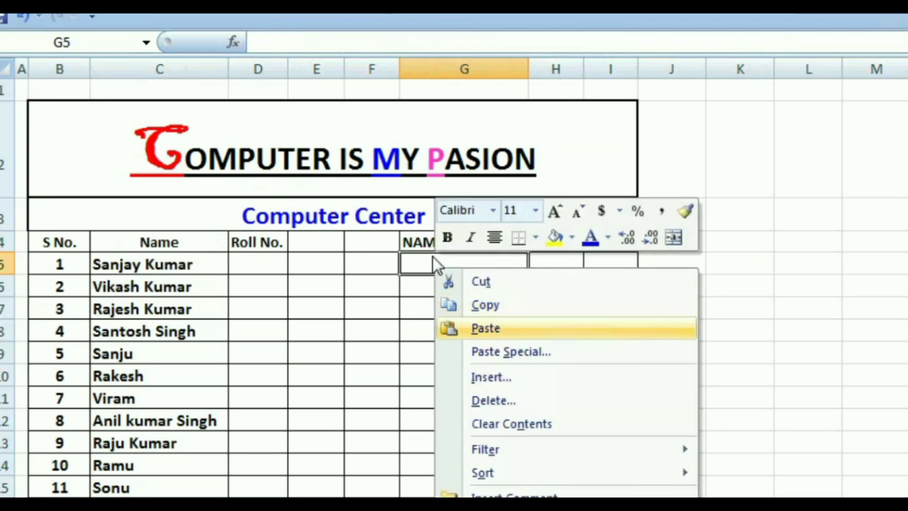
{"action": "key", "text": "Return"}
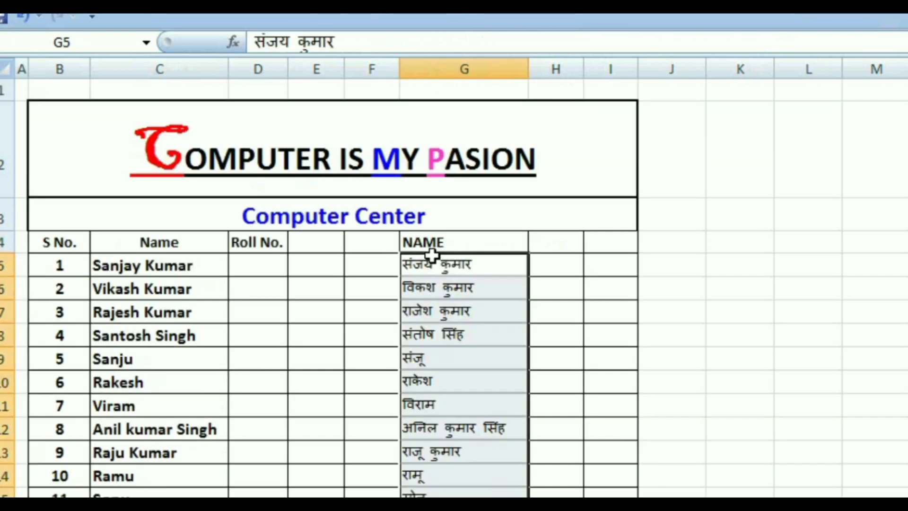
{"action": "scroll", "coordinate": [432, 255], "scroll_direction": "down", "scroll_amount": 7}
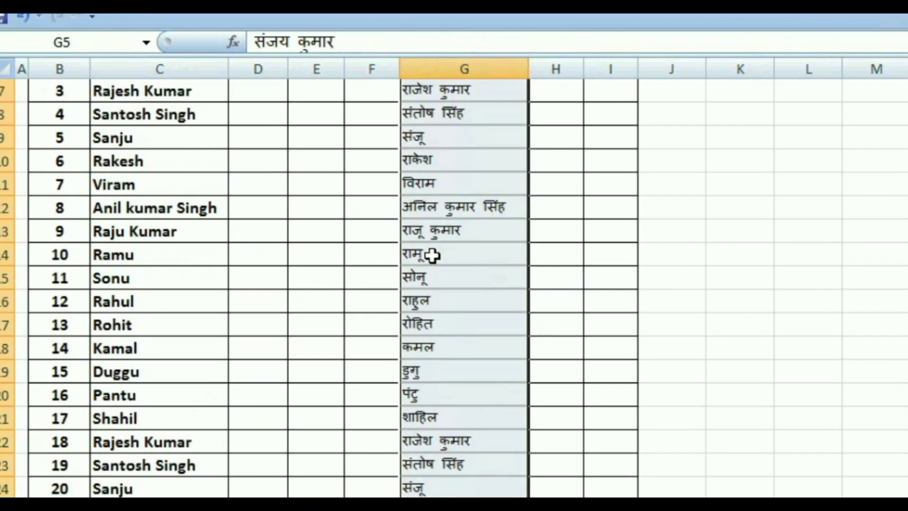
{"action": "scroll", "coordinate": [432, 255], "scroll_direction": "down", "scroll_amount": 3}
{"action": "scroll", "coordinate": [432, 255], "scroll_direction": "up", "scroll_amount": 6}
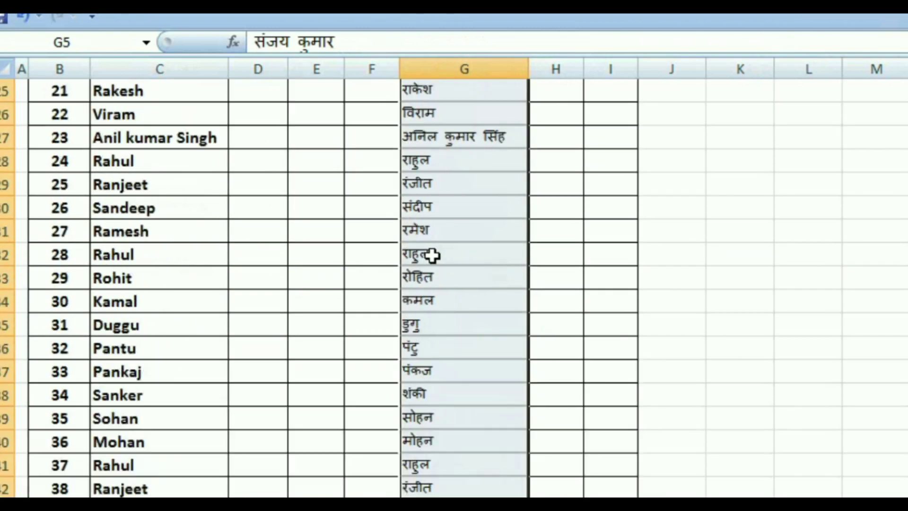